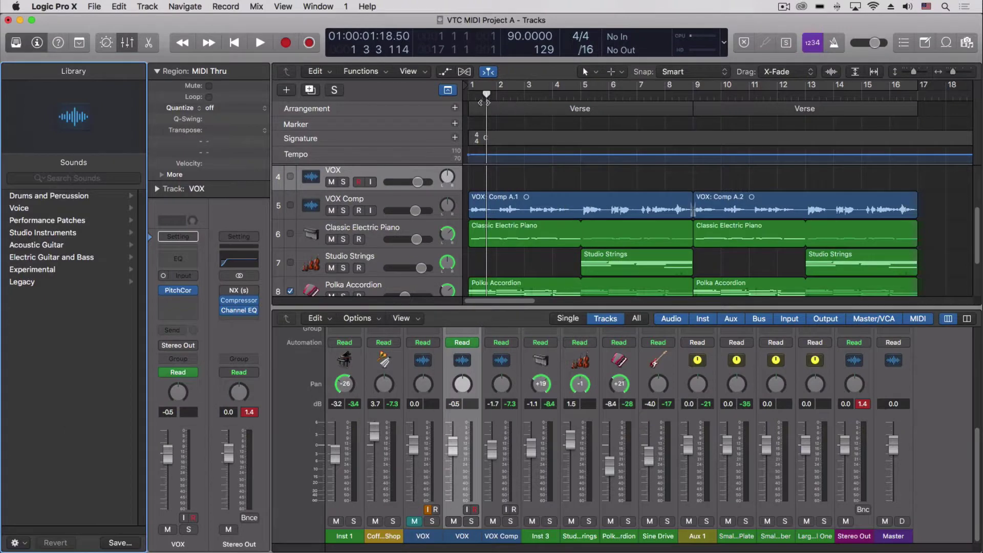
# Return the playhead to the project start and select the VOX: Comp A.1 region.
pyautogui.press('Return')
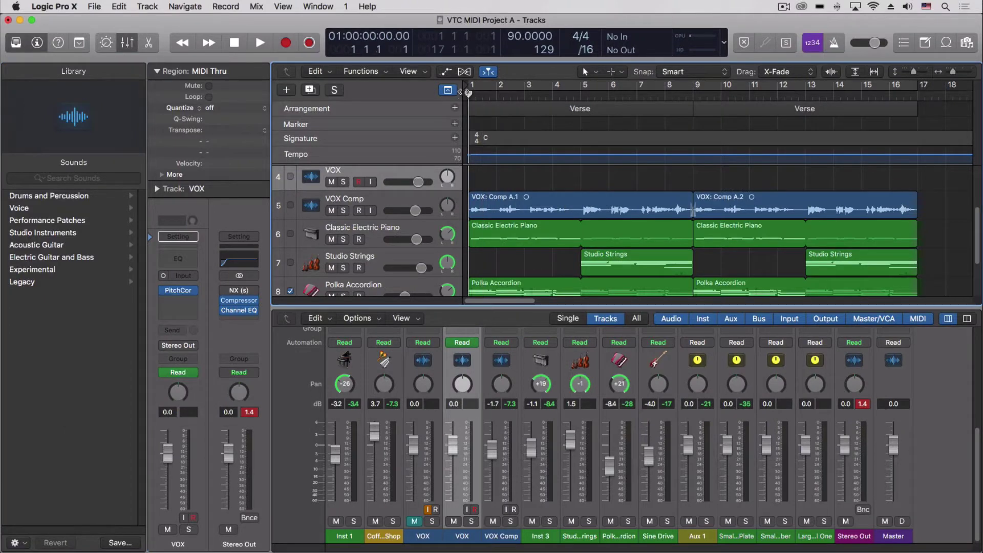
pyautogui.click(485, 201)
# Open VOX: Comp A.1 in Flex Pitch view and zoom out to show its notes from bar 1.
pyautogui.doubleClick(485, 200)
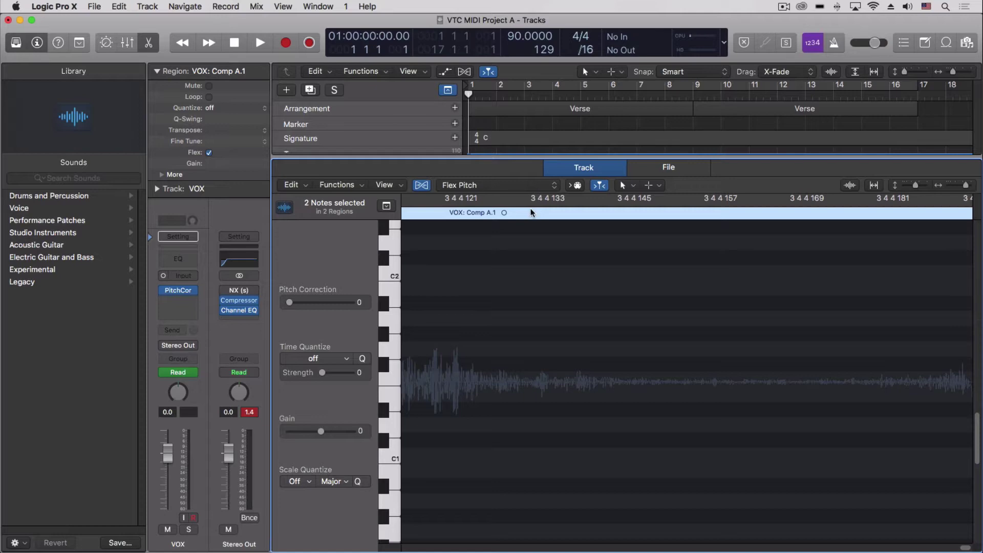
pyautogui.hscroll(1, 574, 284)
pyautogui.hscroll(-15, 588, 283)
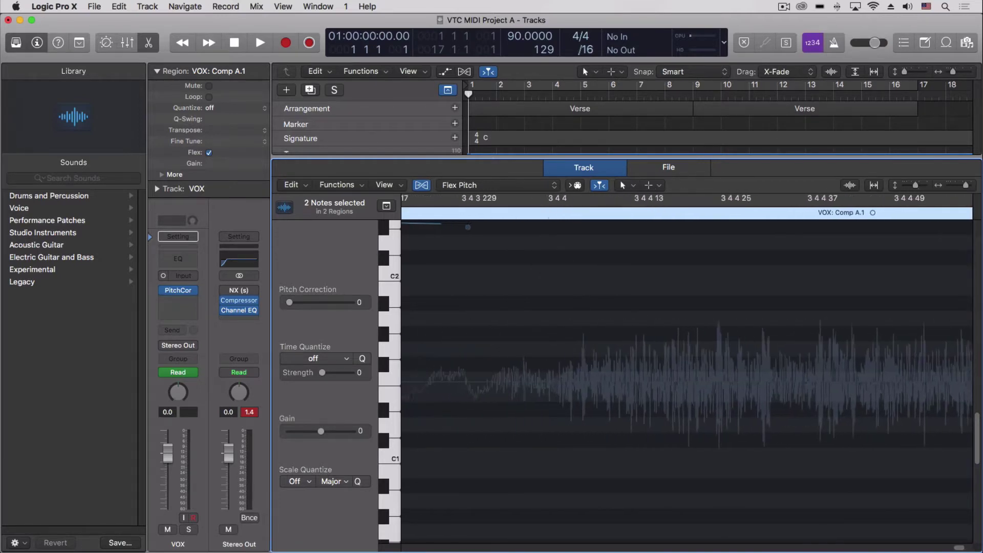
pyautogui.hscroll(-20, 749, 544)
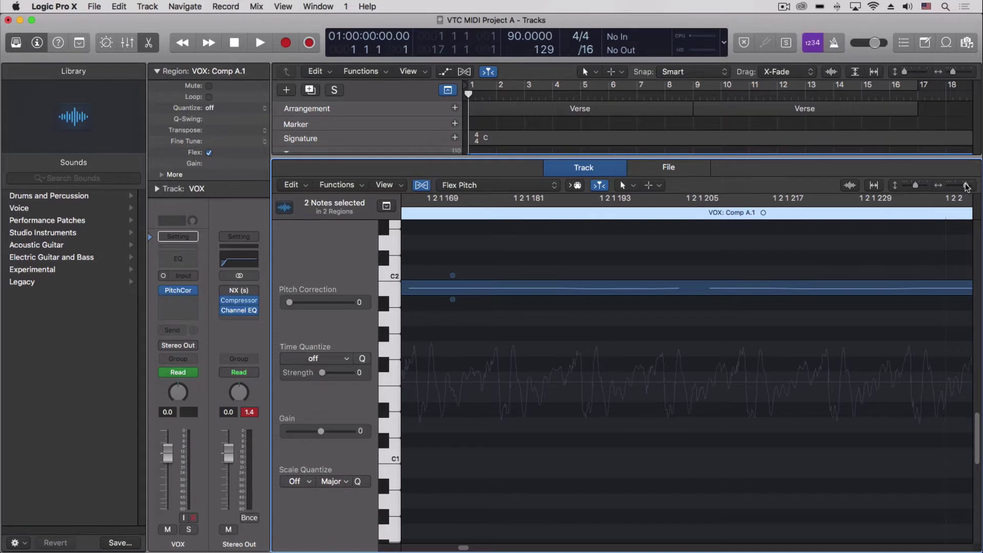
pyautogui.moveTo(966, 187); pyautogui.dragTo(956, 187)
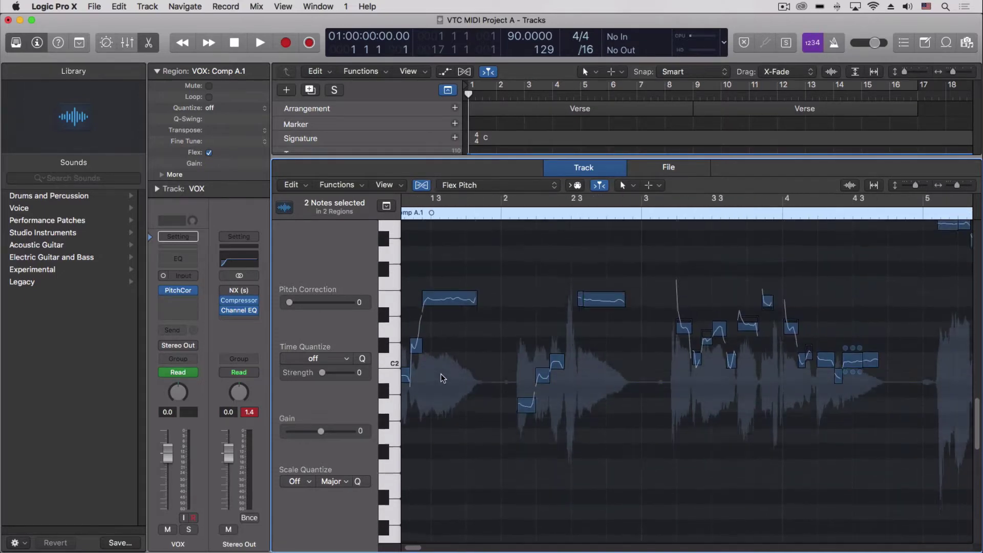
pyautogui.scroll(5, 461, 374)
pyautogui.hscroll(-3, 468, 371)
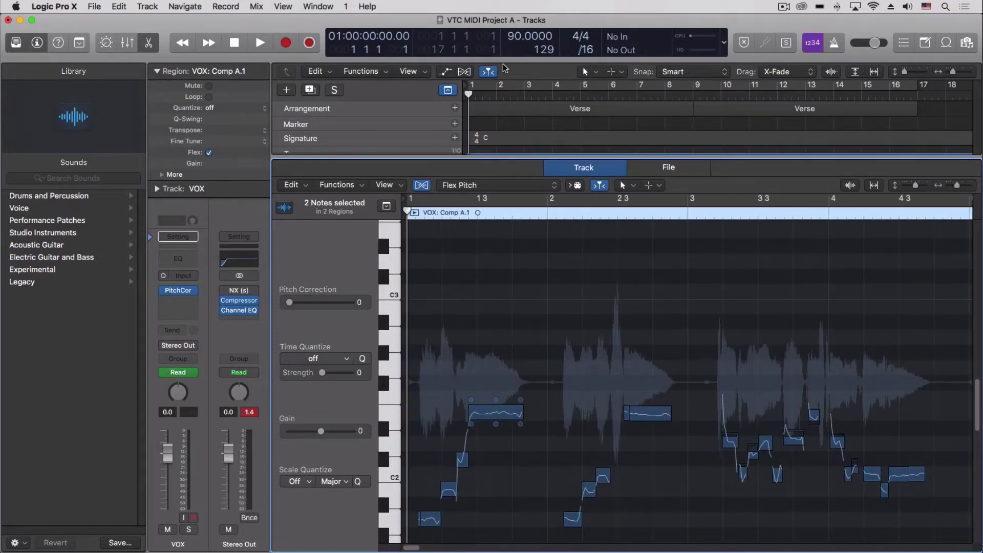
# Turn on Cycle and play the vocal from the start to about bar 4.
pyautogui.click(504, 85)
pyautogui.press('space')
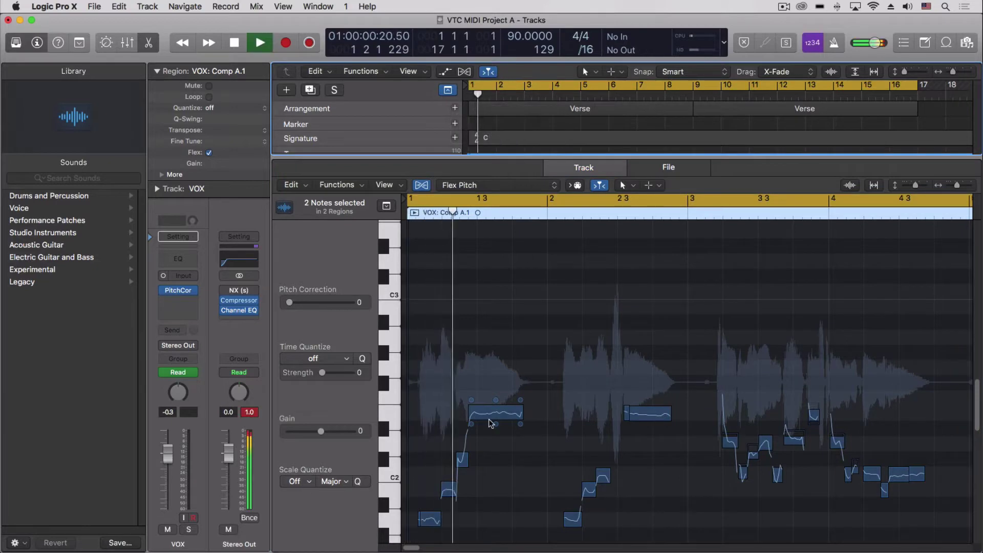
pyautogui.scroll(-4, 516, 430)
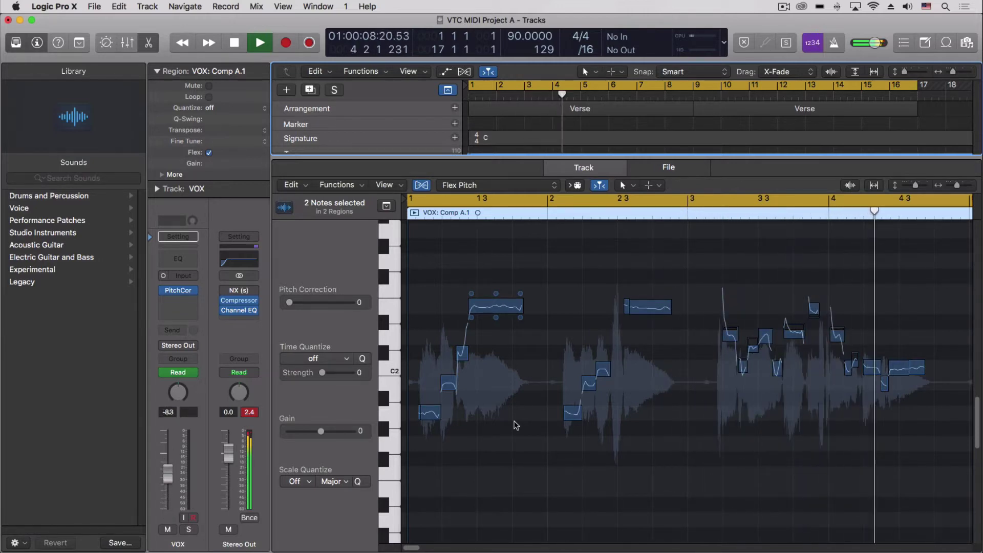
pyautogui.press('space')
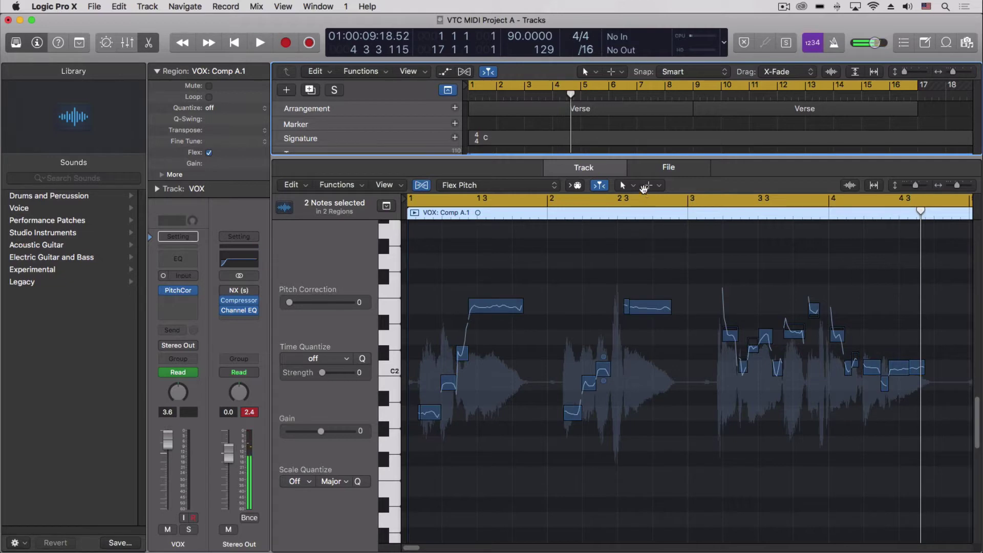
# Switch to the Glue Tool and glue the first vocal pitch notes together.
pyautogui.click(633, 185)
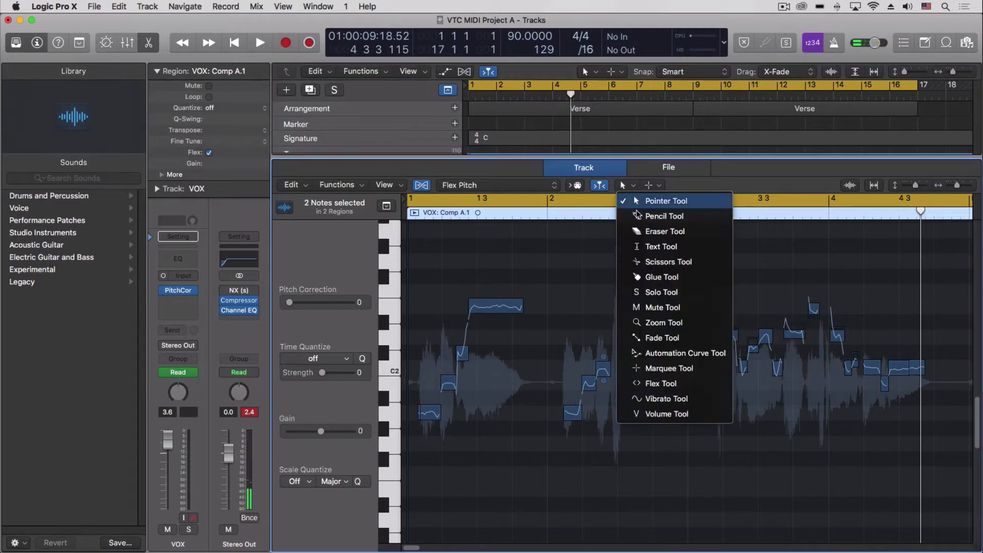
pyautogui.click(654, 277)
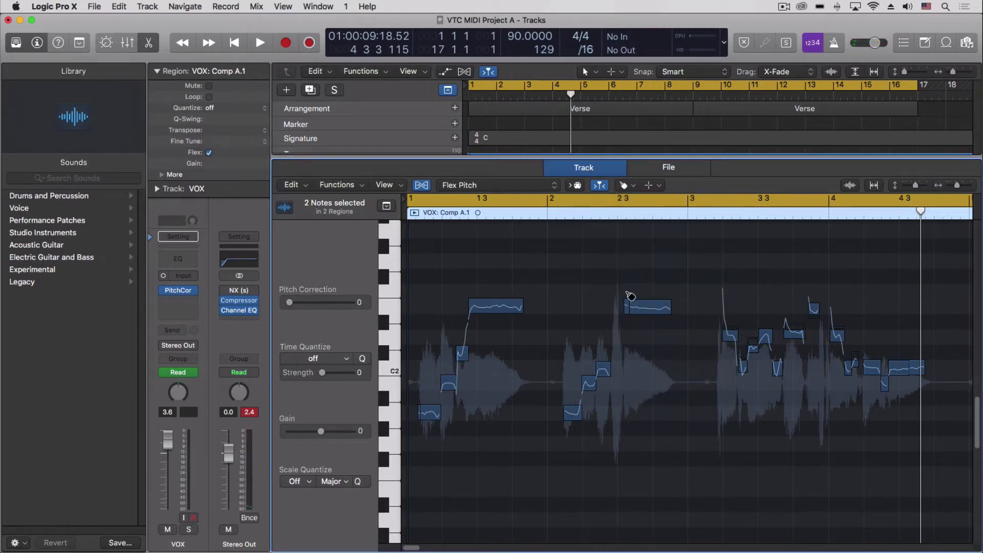
pyautogui.click(633, 307)
pyautogui.moveTo(634, 309)
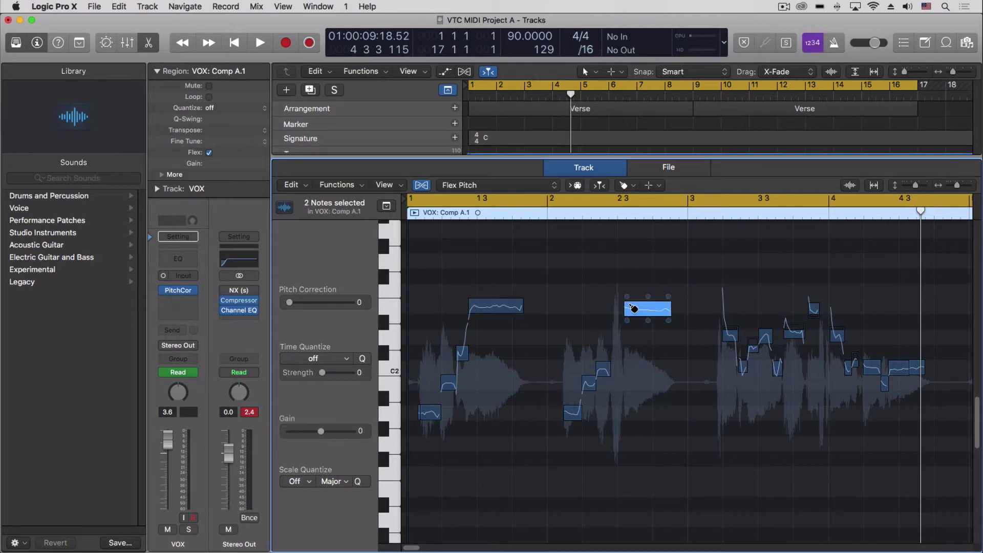
pyautogui.click(418, 412)
pyautogui.moveTo(427, 414)
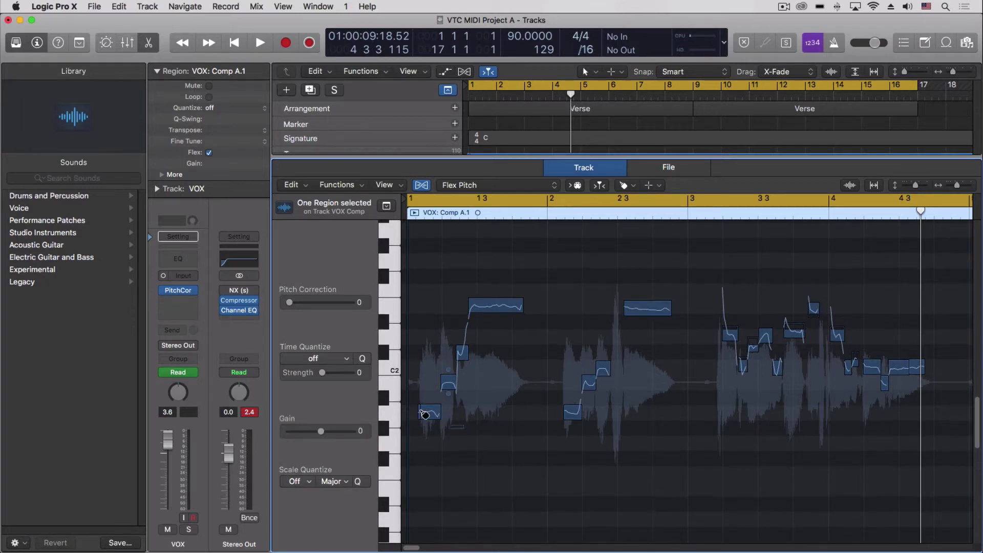
pyautogui.click(426, 413)
# Audition the edited vocal from bar 1, then bring up the editor's Edit menu.
pyautogui.scroll(-2, 423, 359)
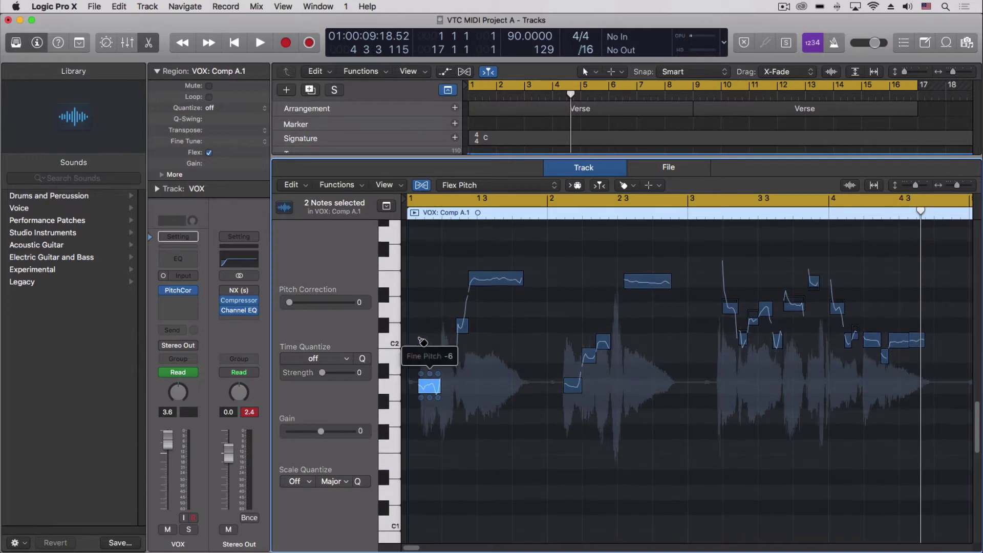
pyautogui.scroll(1, 431, 307)
pyautogui.hotkey('shift', 'space')
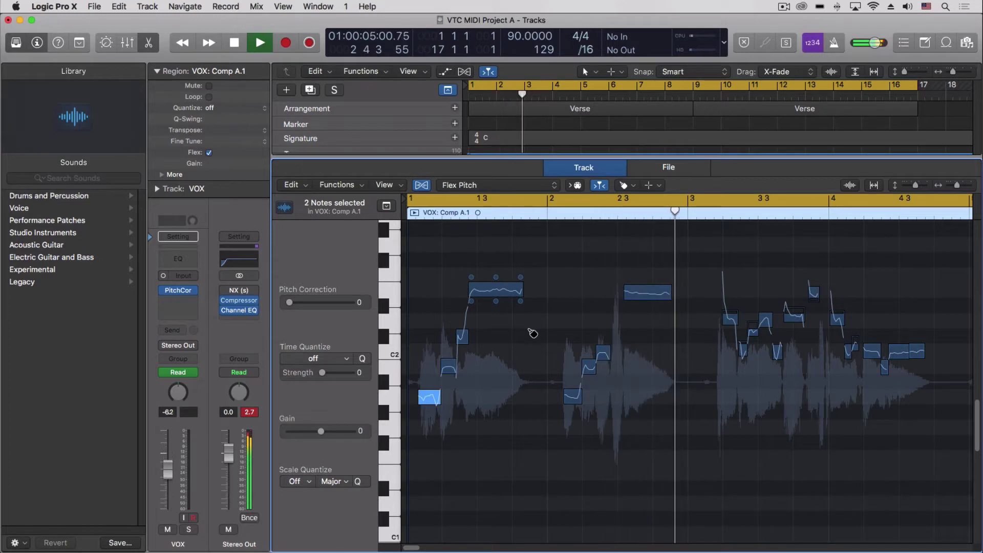
pyautogui.press('space')
pyautogui.click(291, 185)
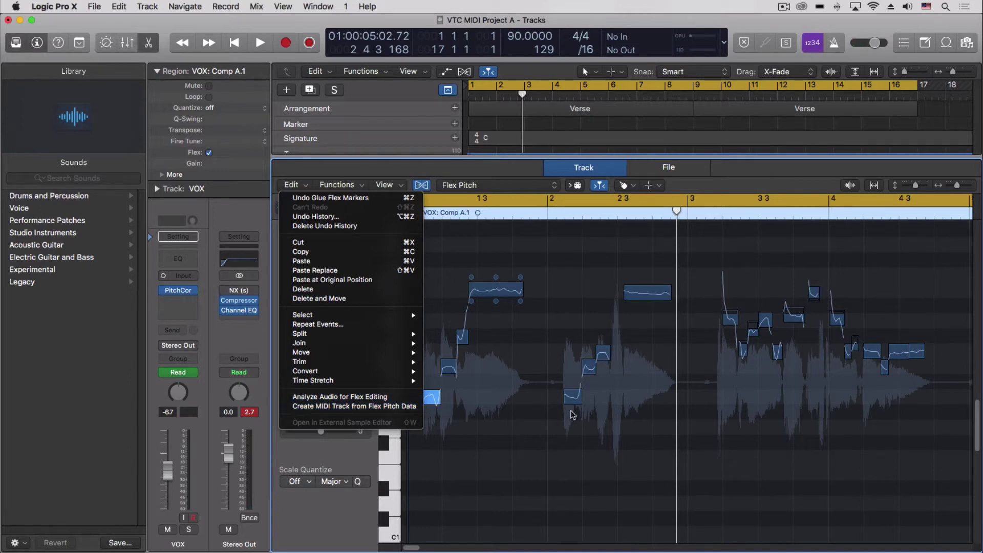
# Create a MIDI track from the Flex Pitch data and enlarge the tracks area to show Inst 7's VOX region.
pyautogui.click(380, 404)
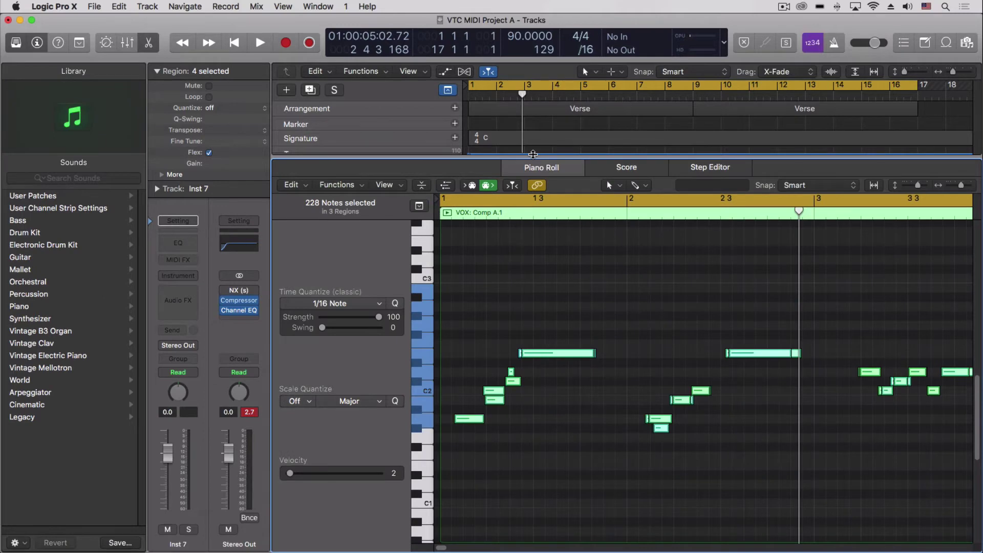
pyautogui.moveTo(533, 153); pyautogui.dragTo(531, 298)
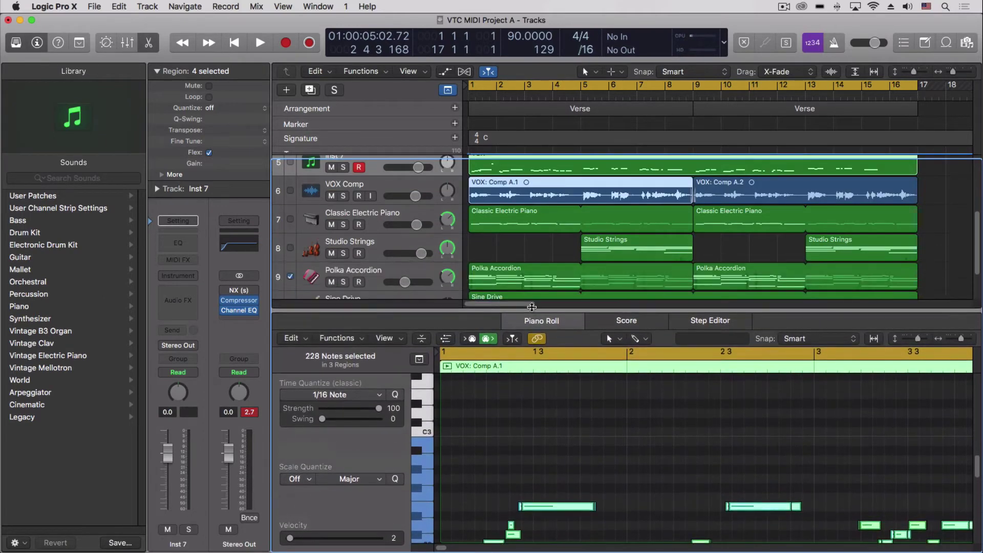
pyautogui.scroll(-4, 511, 439)
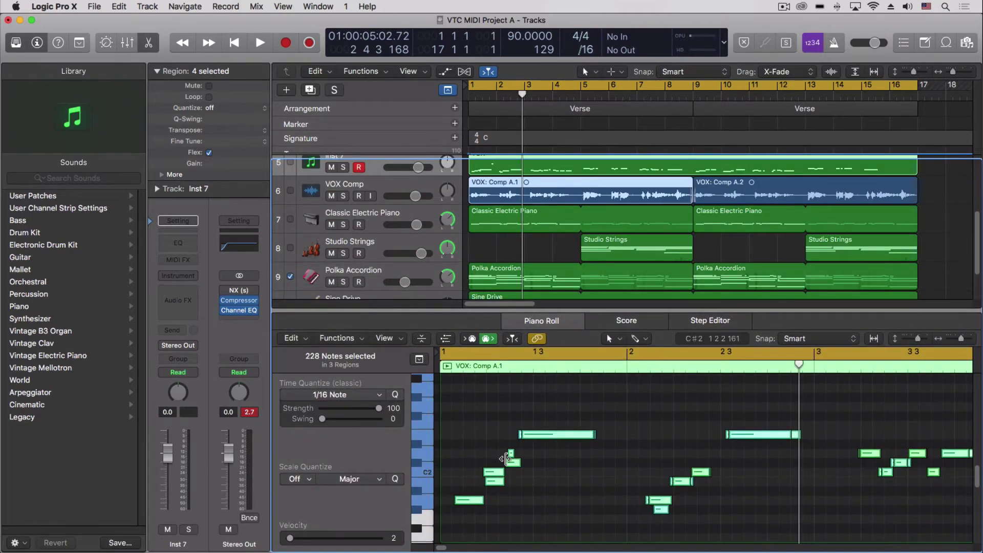
pyautogui.scroll(-1, 502, 465)
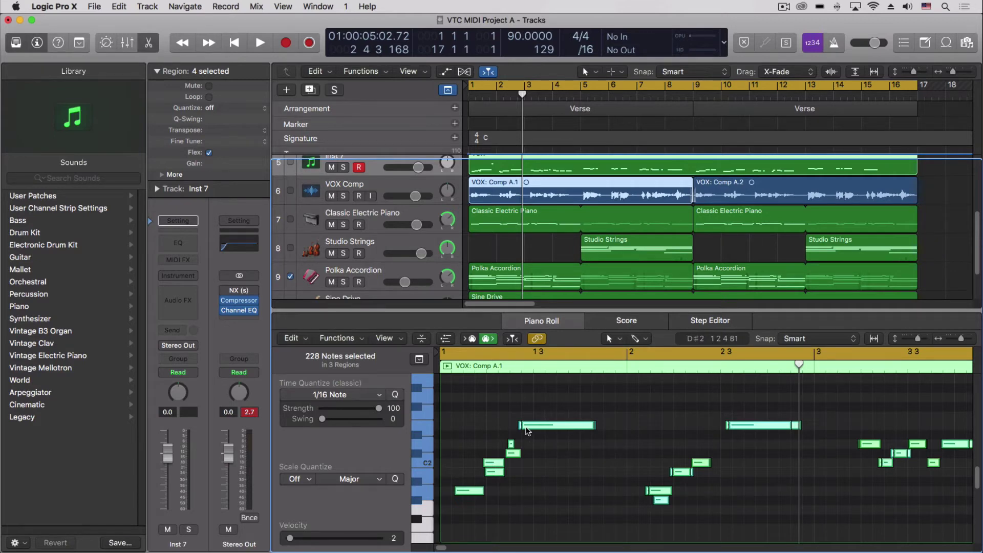
pyautogui.moveTo(526, 426)
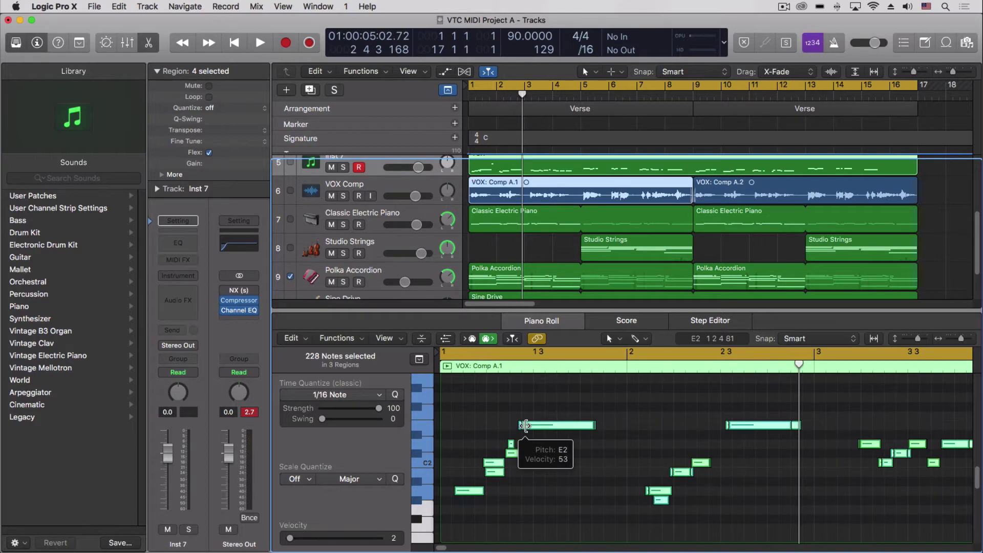
pyautogui.scroll(3, 544, 240)
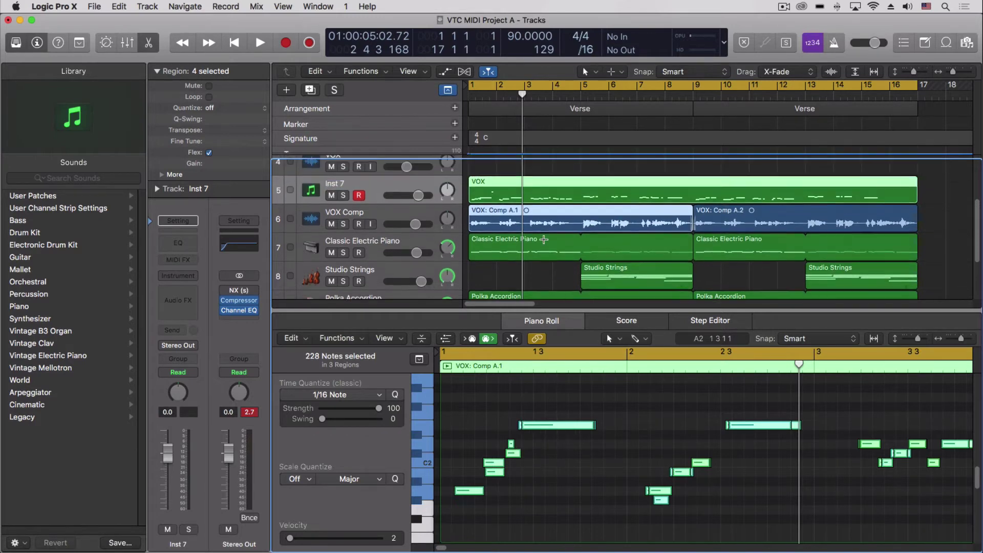
pyautogui.scroll(1, 544, 239)
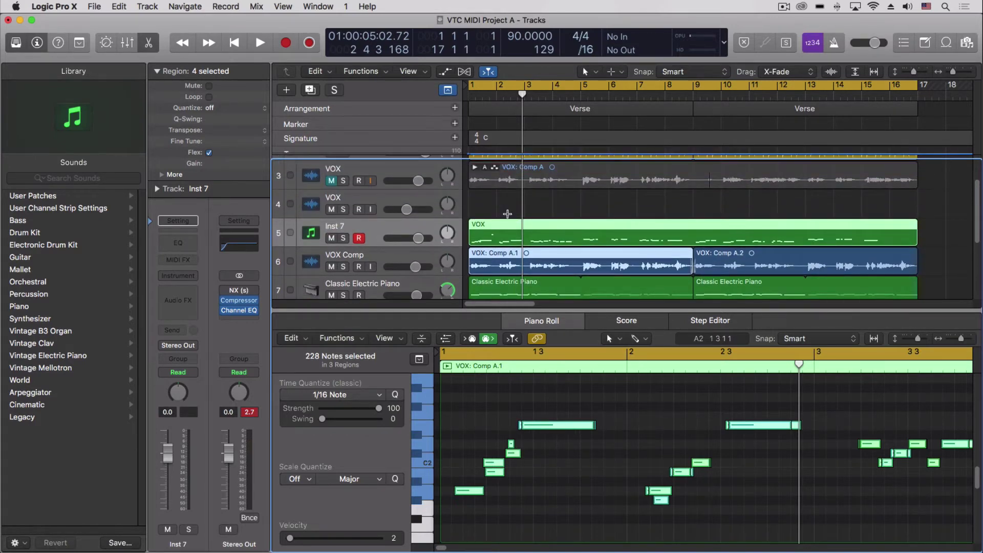
# Select Inst 7's VOX: Comp A.1 region and add Inst 8 with duplicate settings.
pyautogui.click(512, 204)
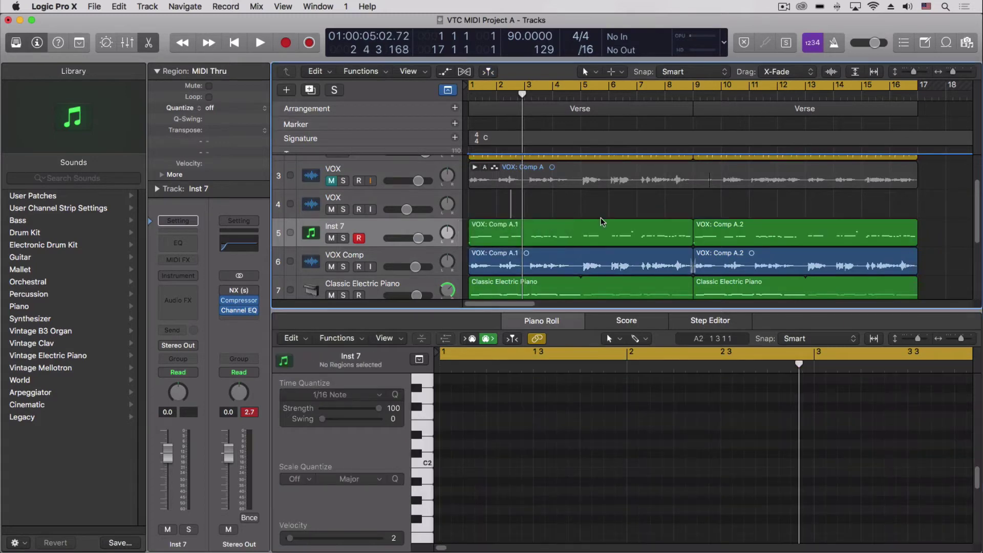
pyautogui.click(607, 223)
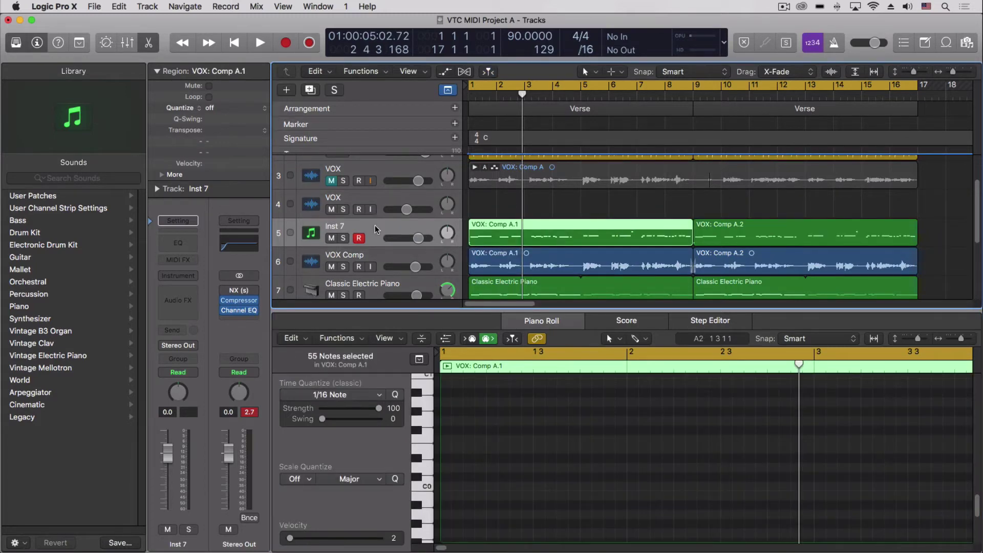
pyautogui.click(146, 5)
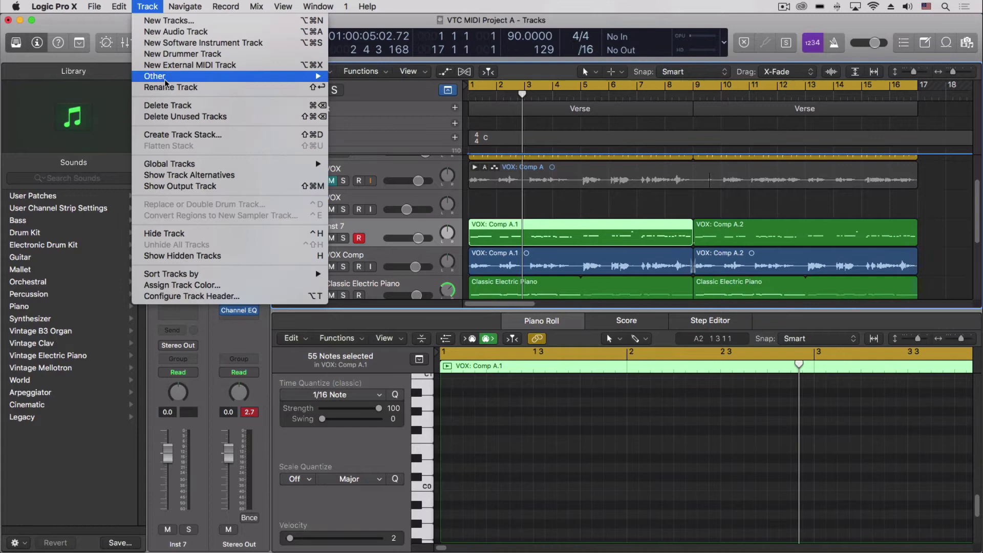
pyautogui.moveTo(168, 75)
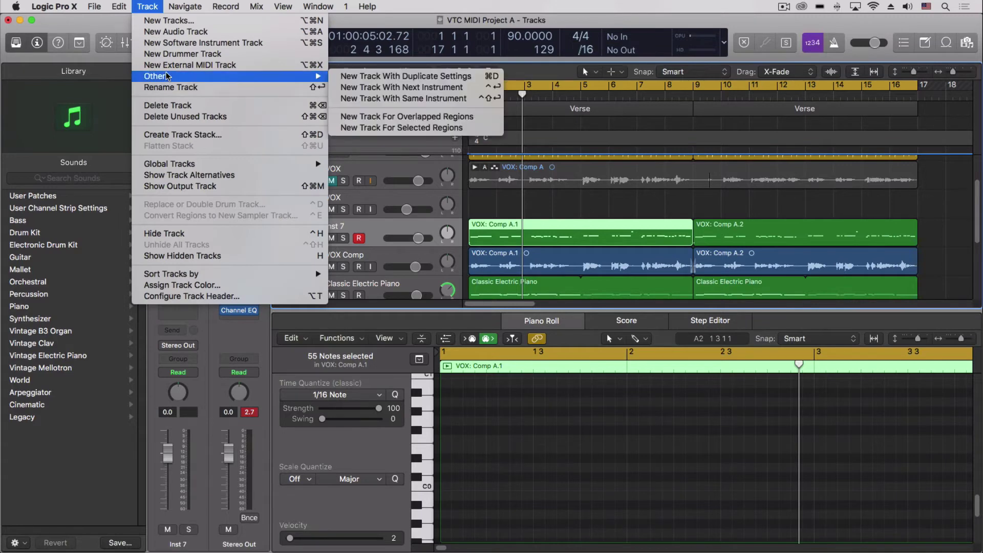
pyautogui.click(420, 77)
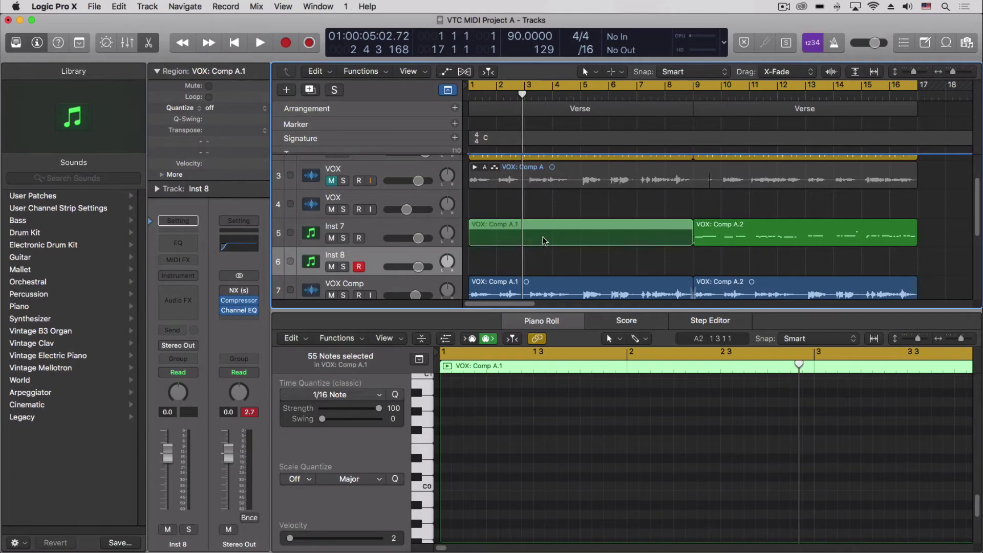
# Move the VOX: Comp A.1 and A.2 regions from Inst 7 down onto Inst 8, then deselect.
pyautogui.moveTo(544, 241); pyautogui.dragTo(542, 256)
pyautogui.moveTo(711, 236); pyautogui.dragTo(711, 254)
pyautogui.click(672, 205)
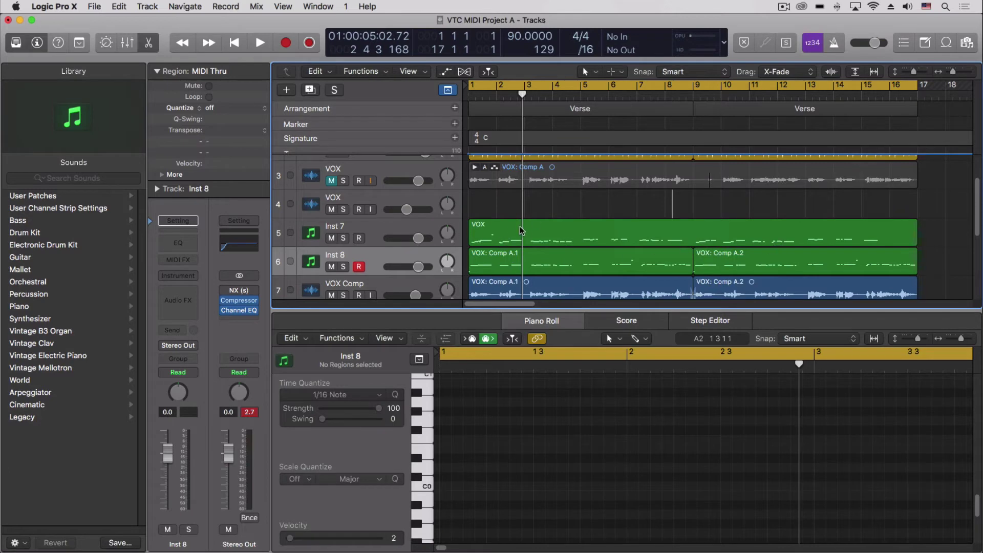
pyautogui.scroll(-2, 495, 240)
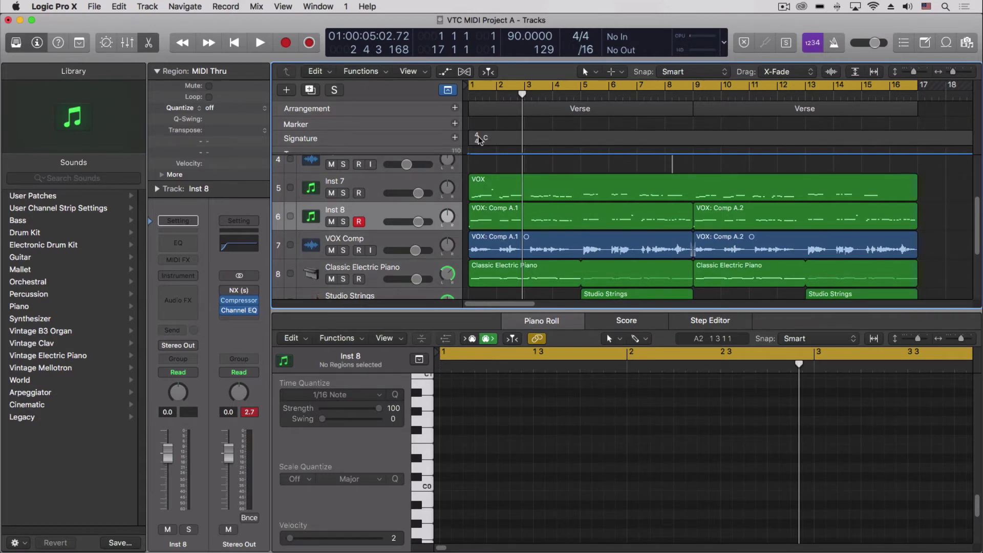
# Set the playhead to bar 1 and compare Inst 8's and Inst 7's VOX regions in the Piano Roll.
pyautogui.click(469, 96)
pyautogui.click(504, 212)
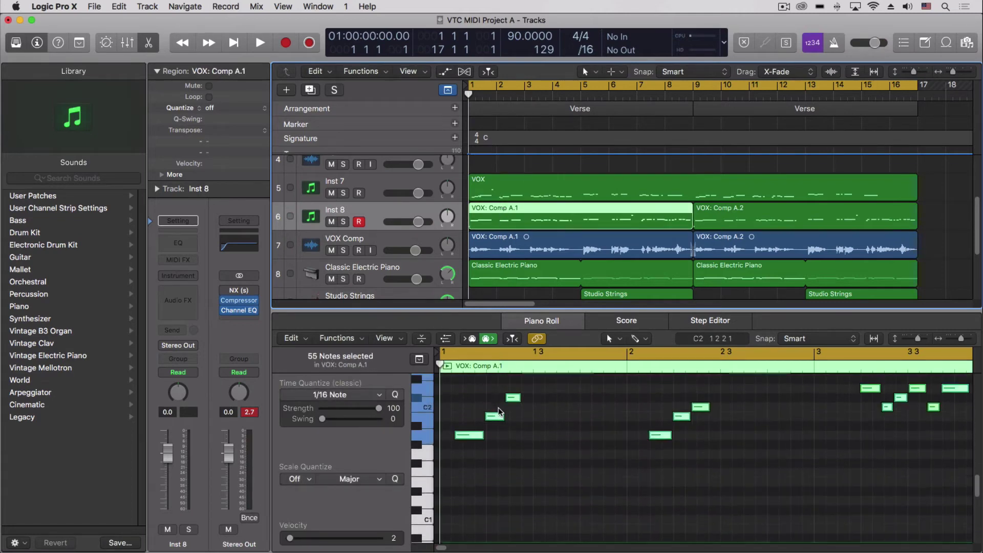
pyautogui.click(489, 186)
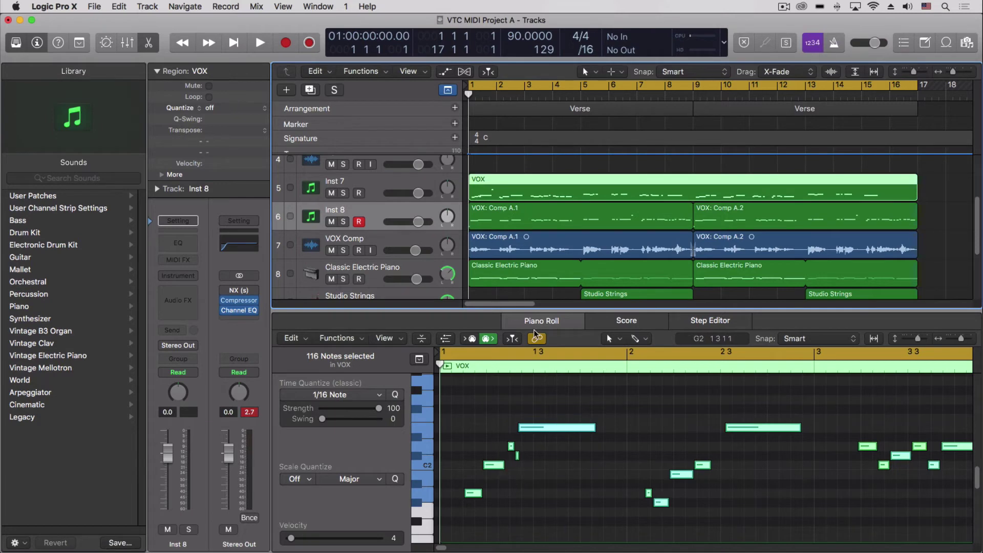
pyautogui.click(488, 207)
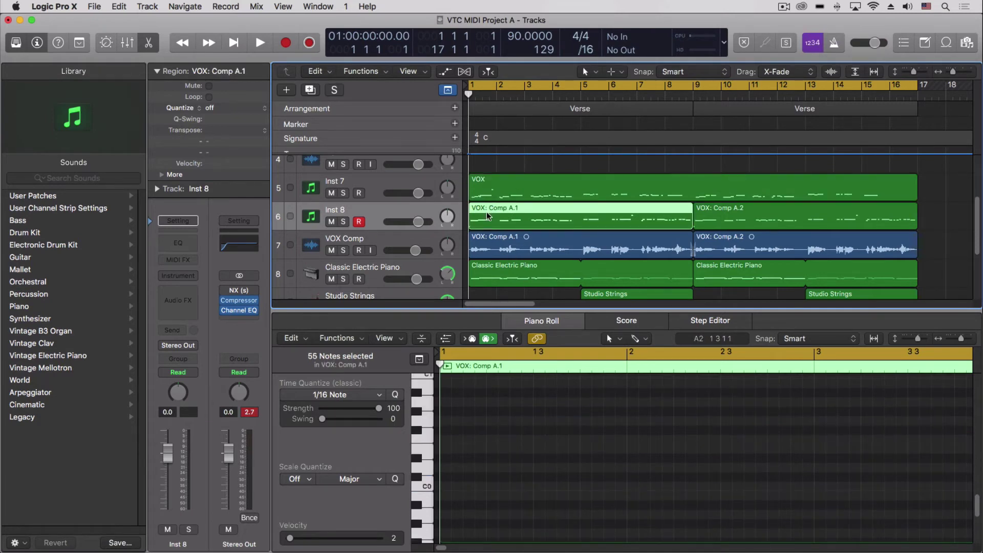
pyautogui.scroll(8, 533, 493)
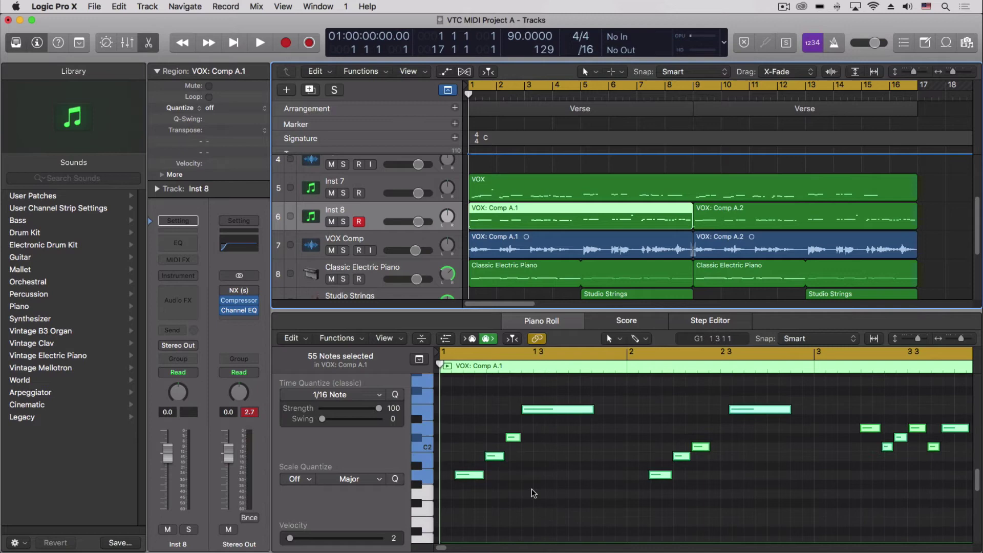
pyautogui.scroll(2, 534, 493)
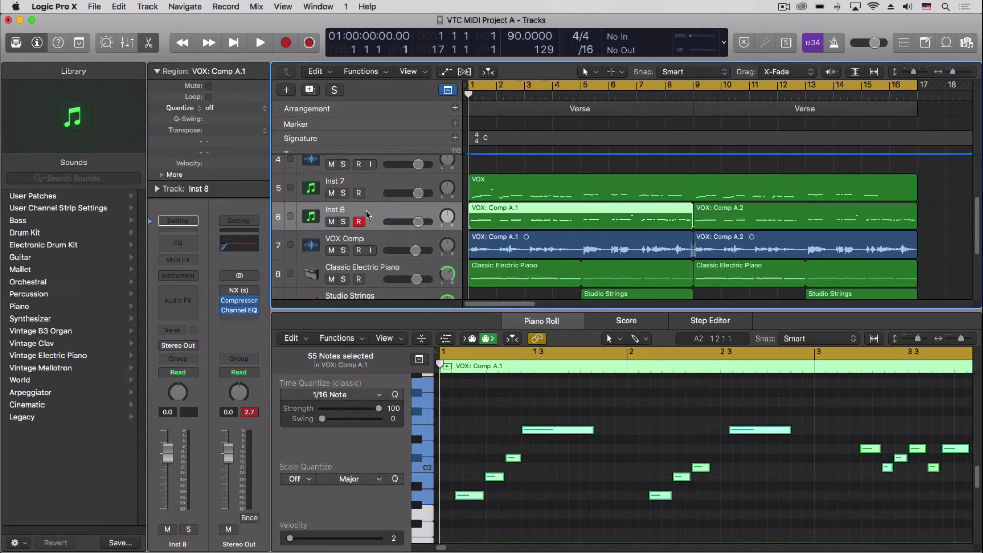
# Load Retro Synth (Stereo) as Inst 8's instrument.
pyautogui.click(196, 276)
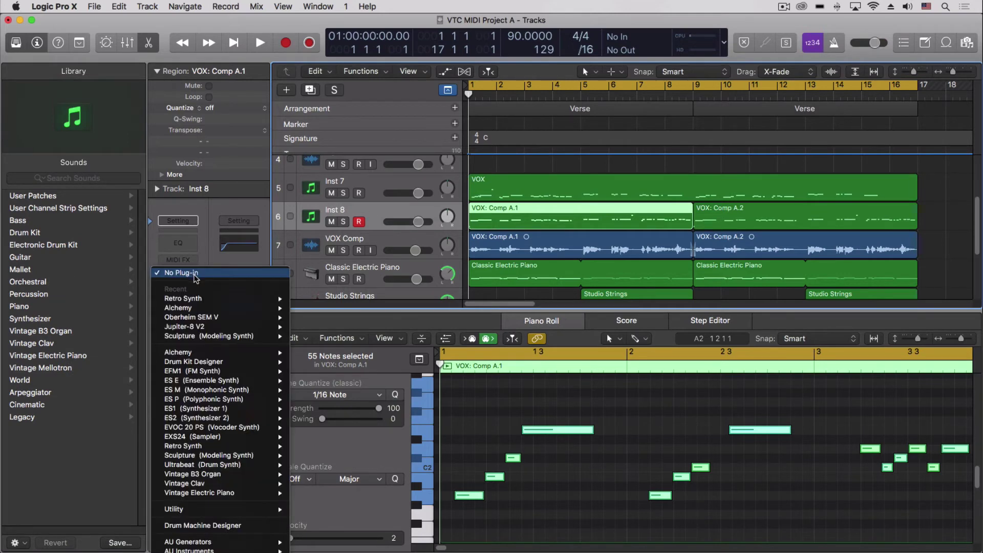
pyautogui.moveTo(265, 301)
pyautogui.click(311, 300)
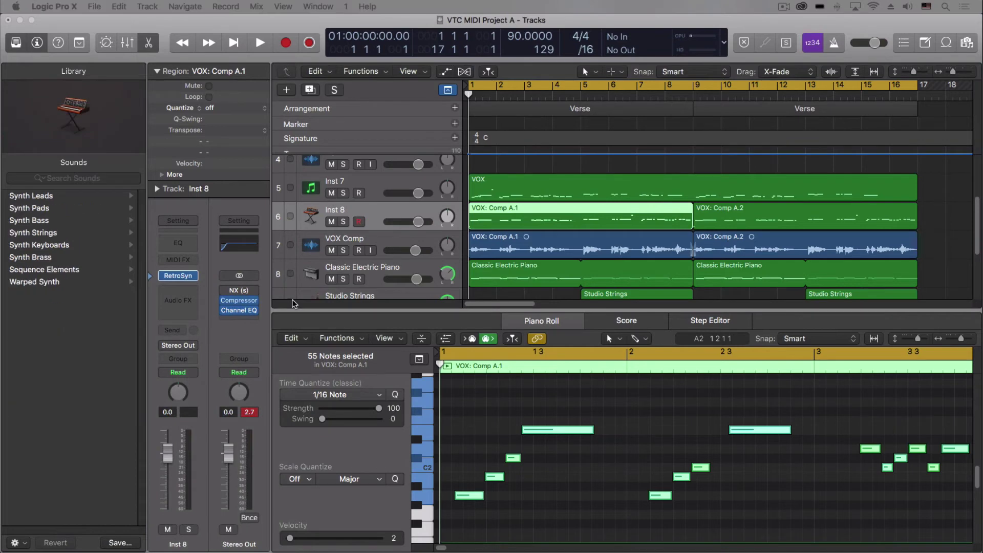
# Play Inst 8's notes to about bar 4, return to the start, and view Inst 7's VOX region.
pyautogui.press('space')
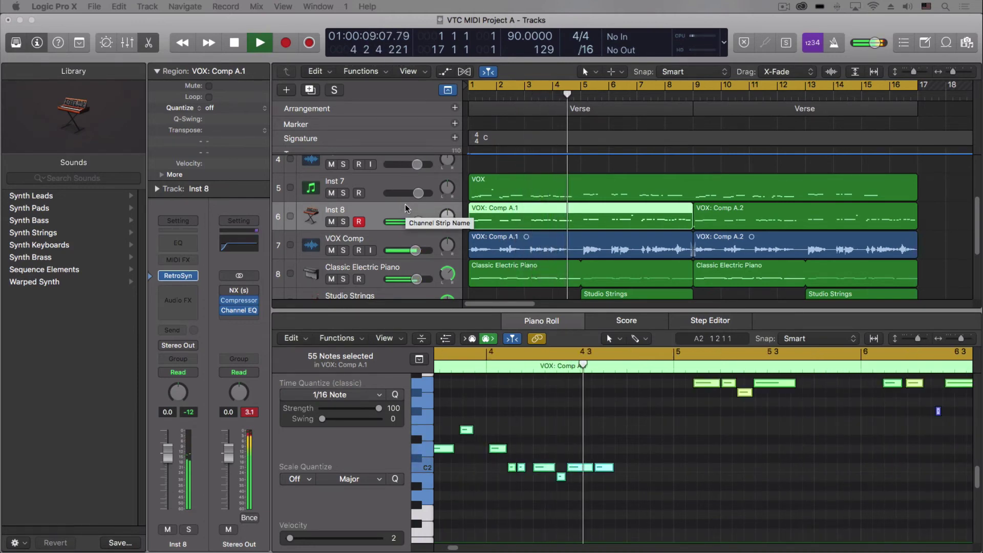
pyautogui.press('space')
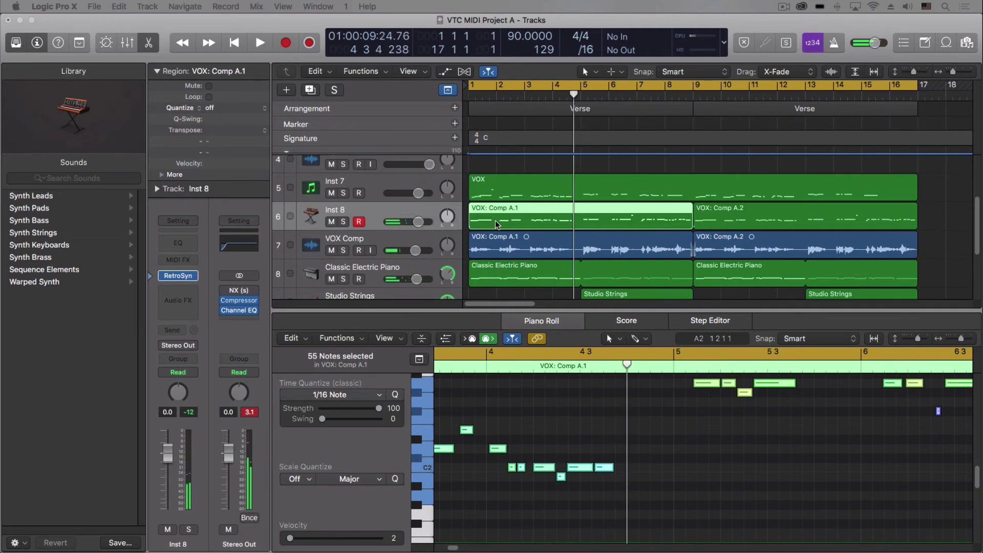
pyautogui.press('Return')
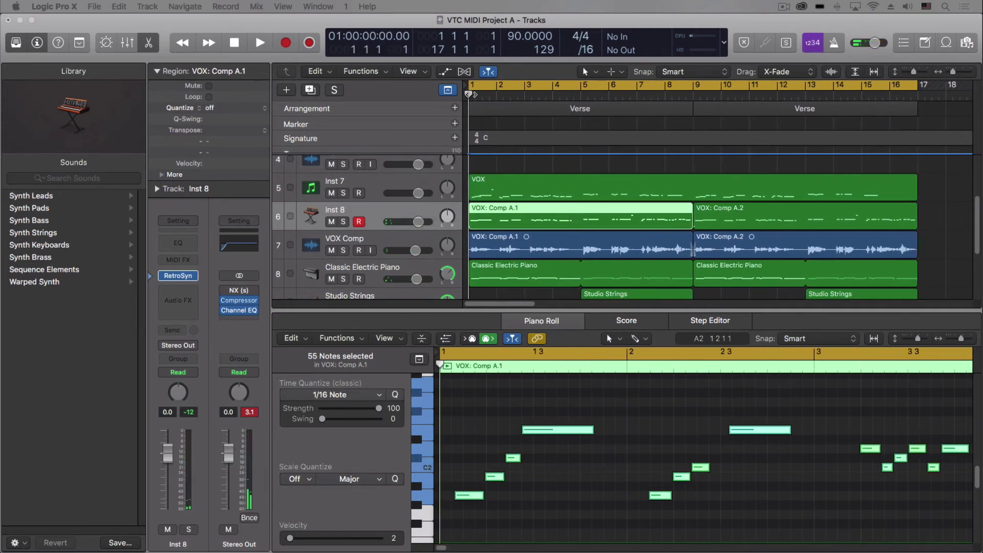
pyautogui.click(485, 186)
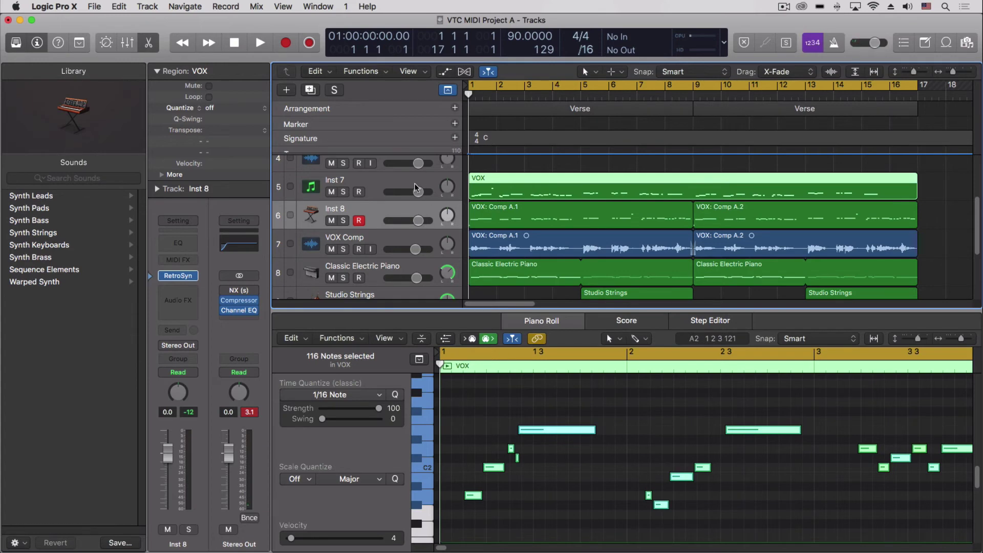
# Mute Inst 8 and load Retro Synth (Stereo) on Inst 7.
pyautogui.click(331, 220)
pyautogui.click(332, 183)
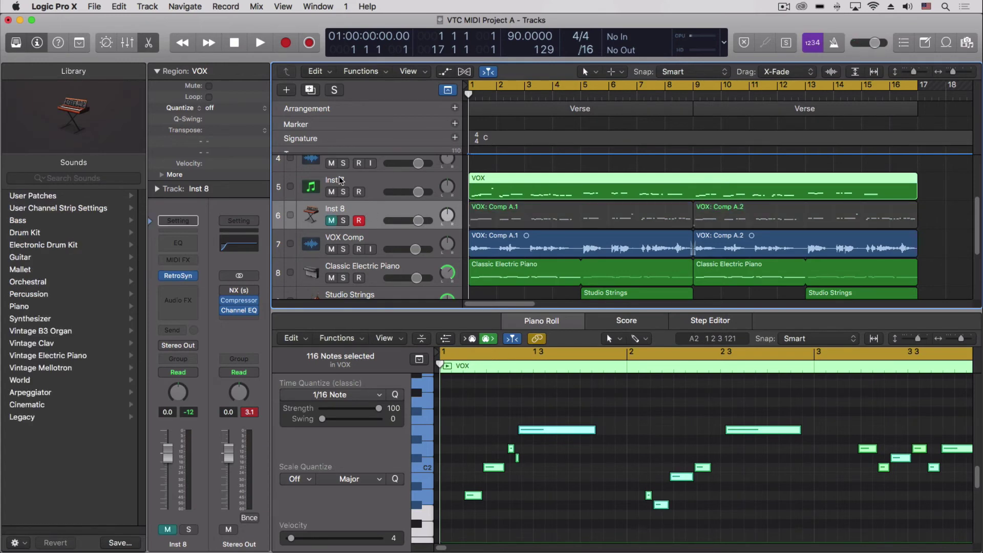
pyautogui.click(180, 276)
pyautogui.moveTo(187, 299)
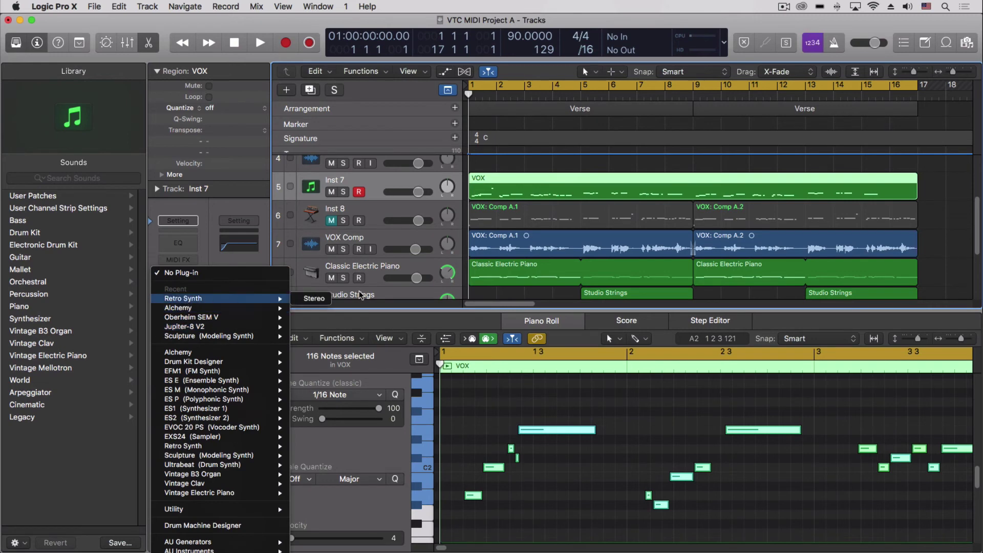
pyautogui.click(314, 298)
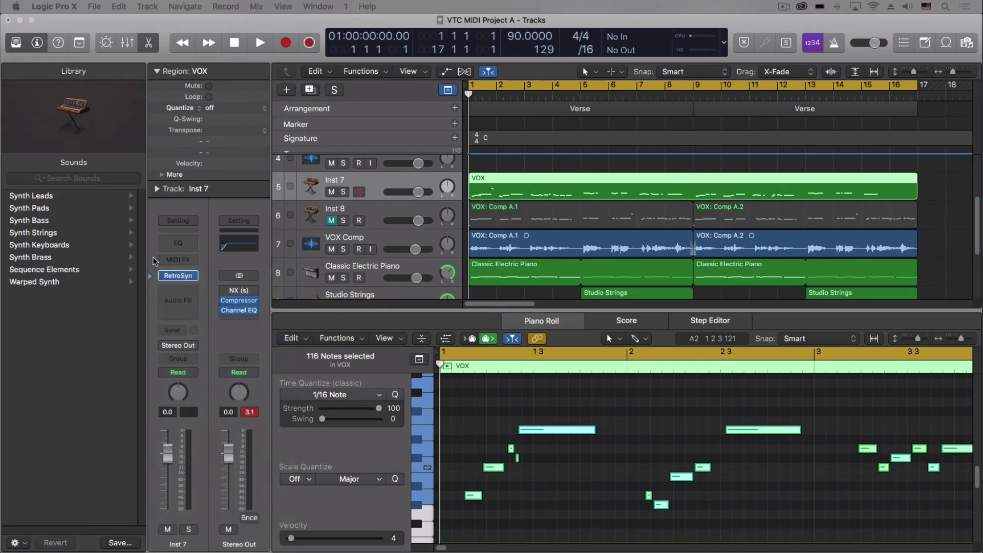
# Solo Inst 7 and play its VOX notes to around bar 2, beat 3.
pyautogui.click(343, 192)
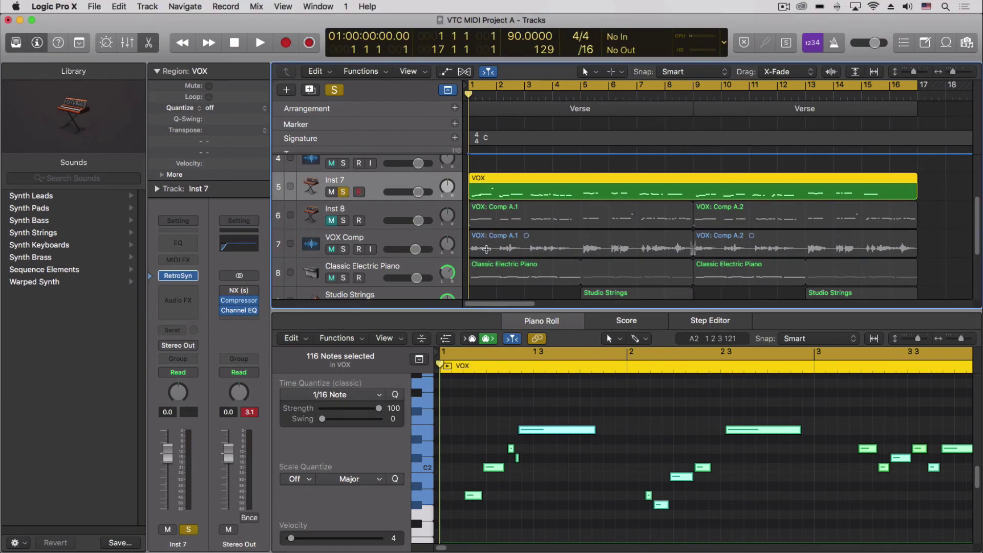
pyautogui.press('space')
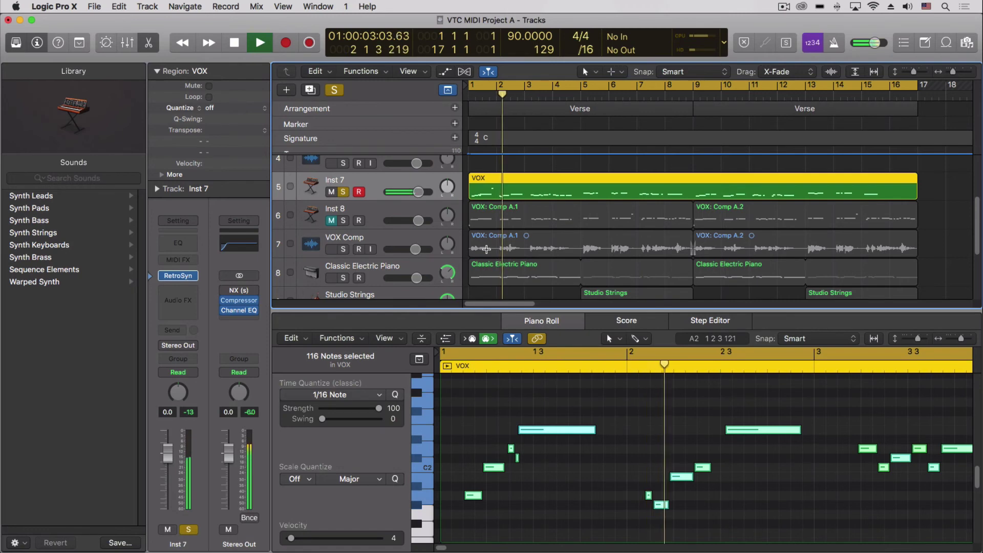
pyautogui.press('space')
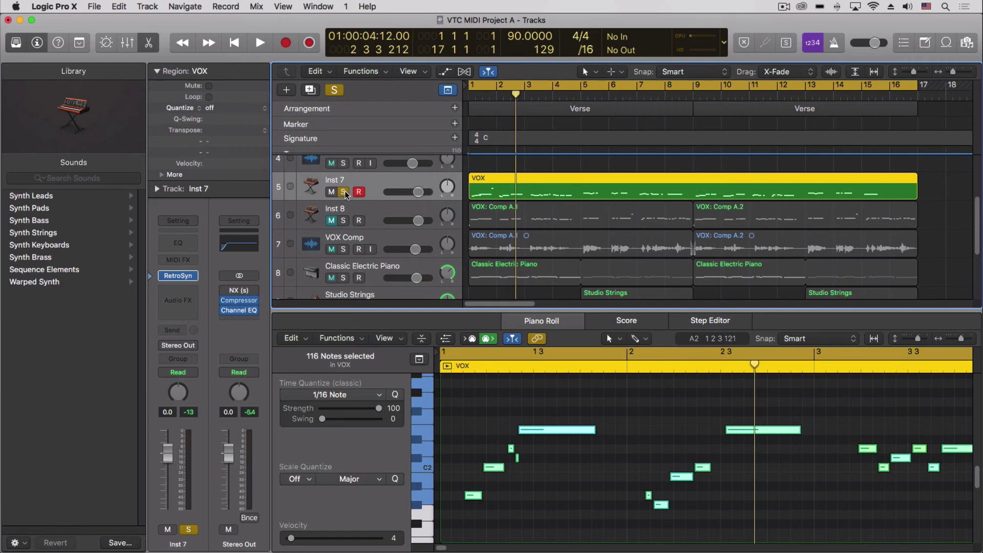
# Unsolo and mute Inst 7, solo Inst 8 and VOX Comp, and play from bar 1.
pyautogui.click(344, 192)
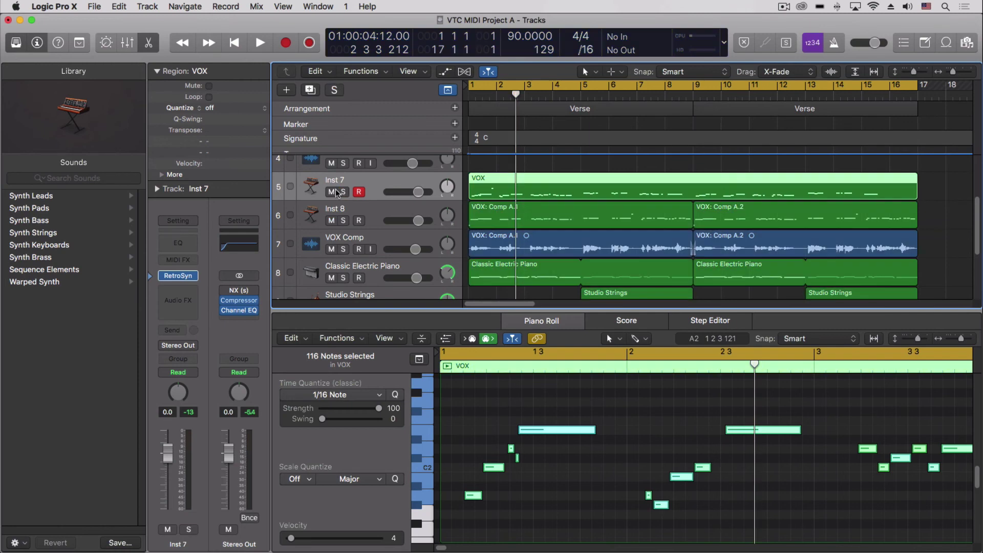
pyautogui.click(332, 192)
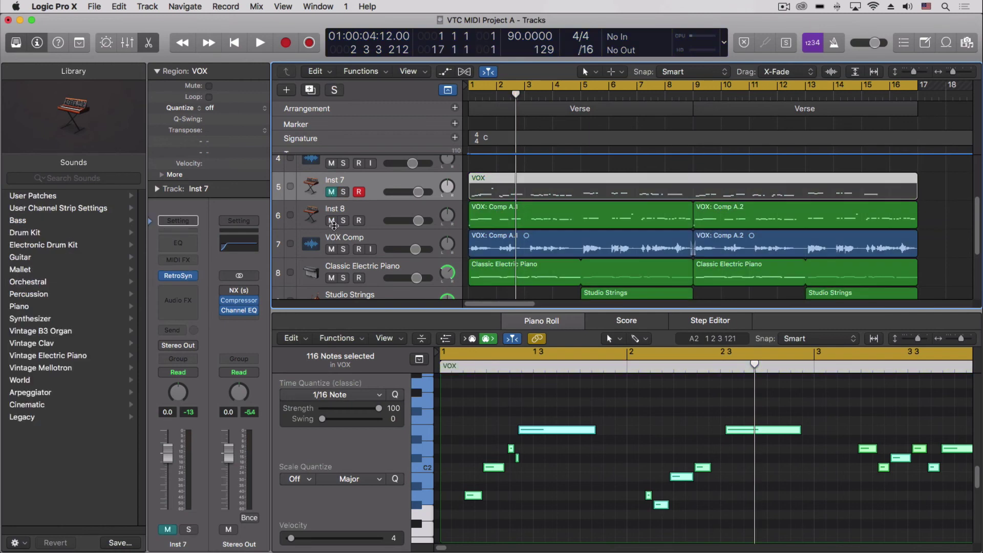
pyautogui.click(344, 220)
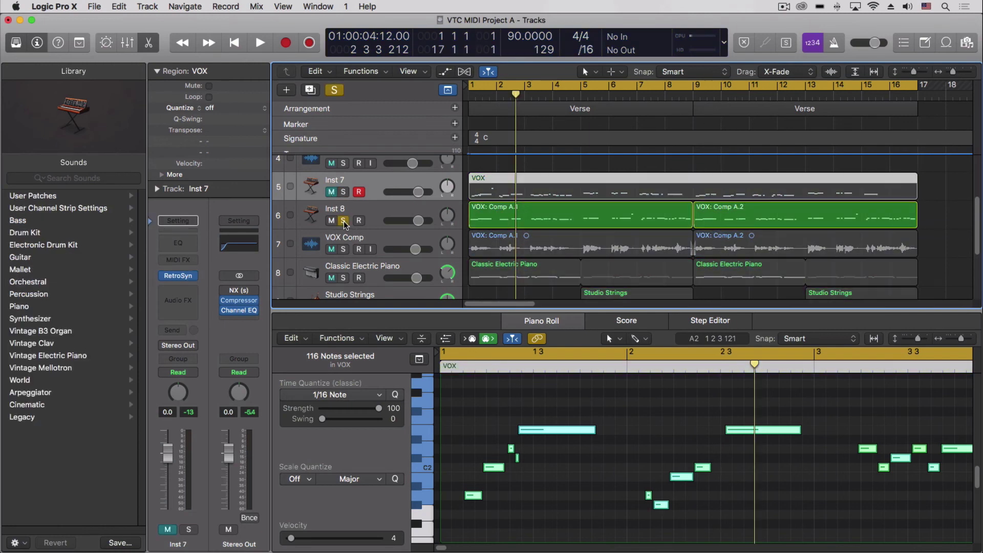
pyautogui.click(344, 249)
pyautogui.press('Return')
pyautogui.press('space')
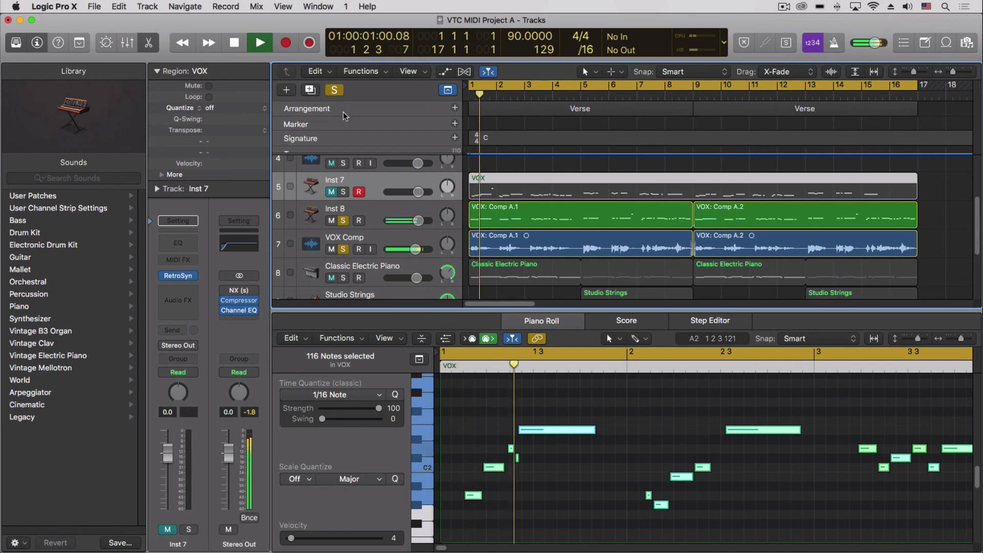
# Clear all solos, compare the vocal with and without Inst 8, and stop near bar 4, beat 3.
pyautogui.click(334, 90)
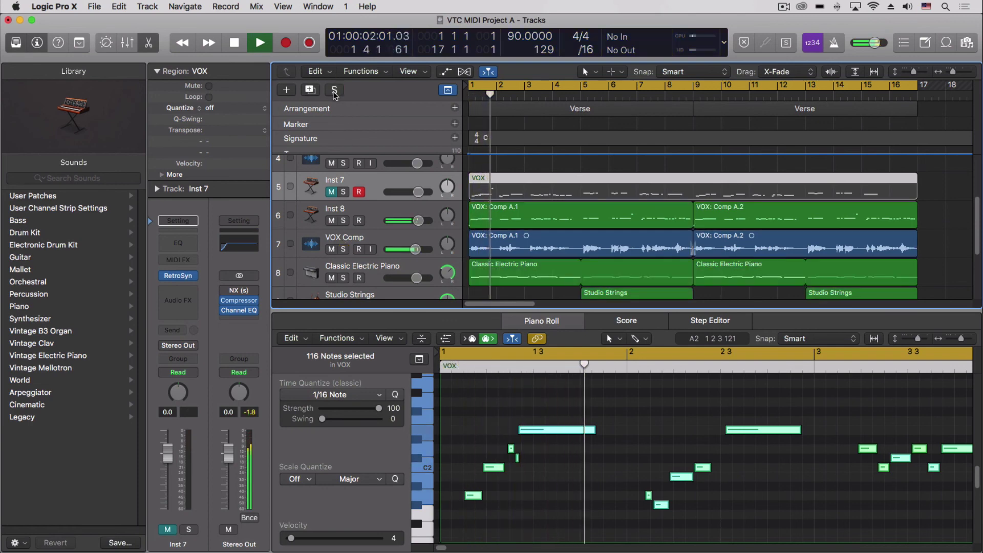
pyautogui.click(332, 221)
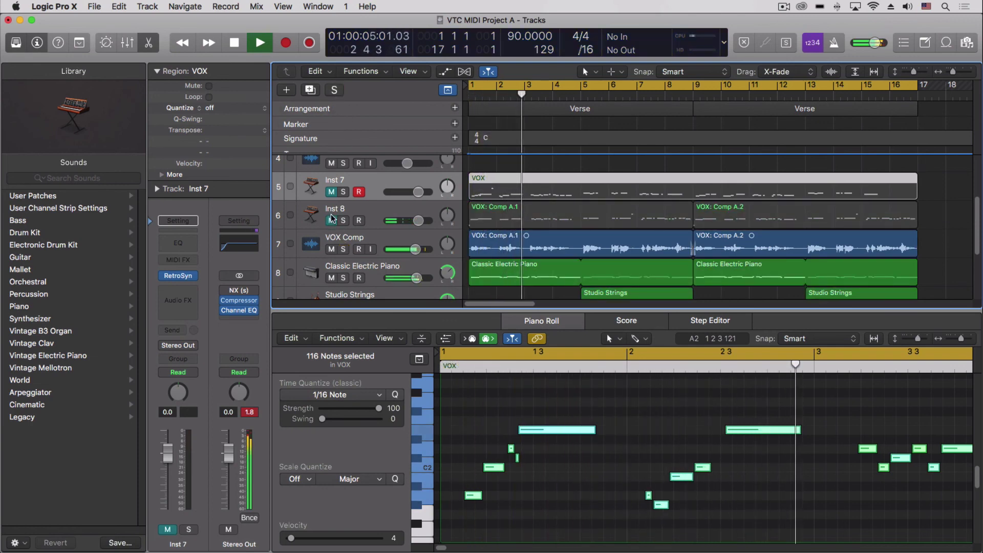
pyautogui.click(332, 220)
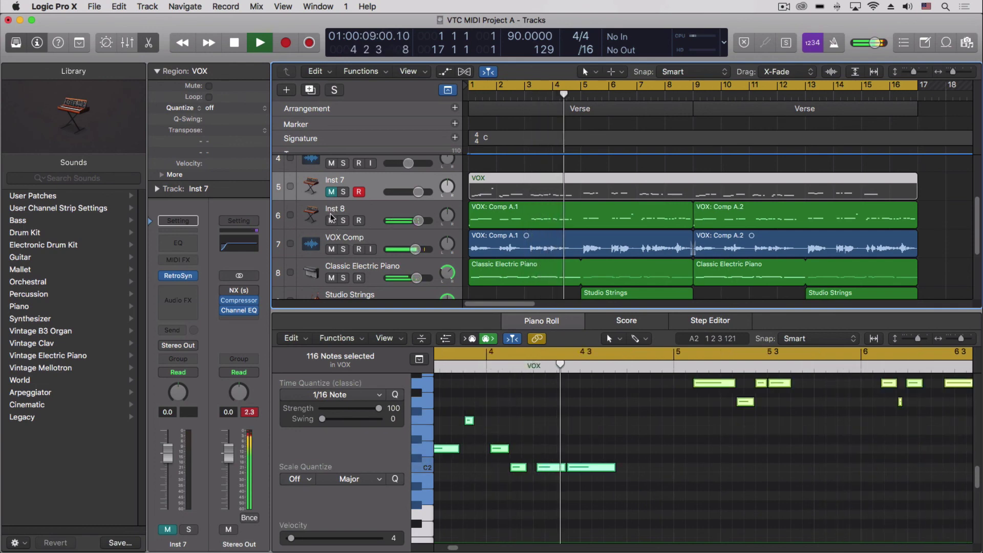
pyautogui.press('space')
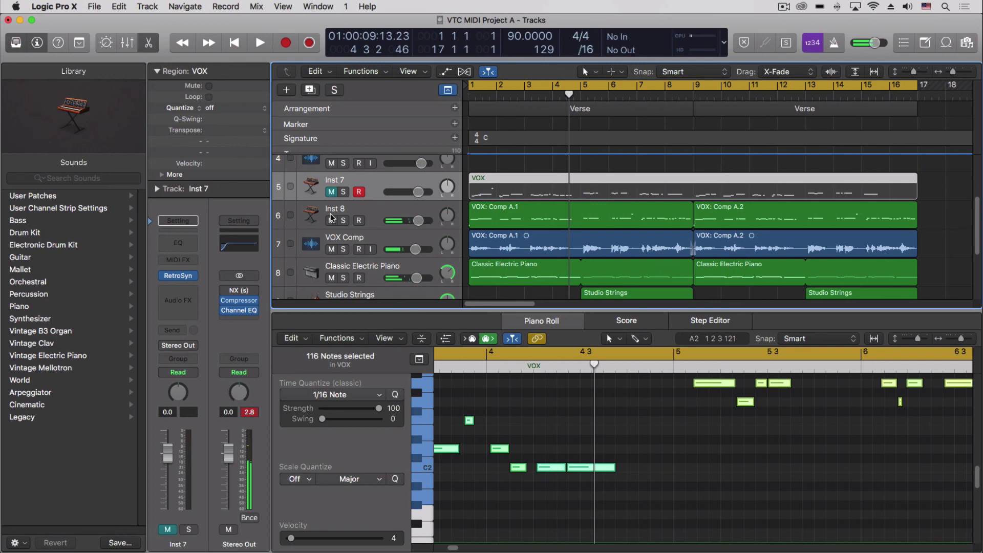